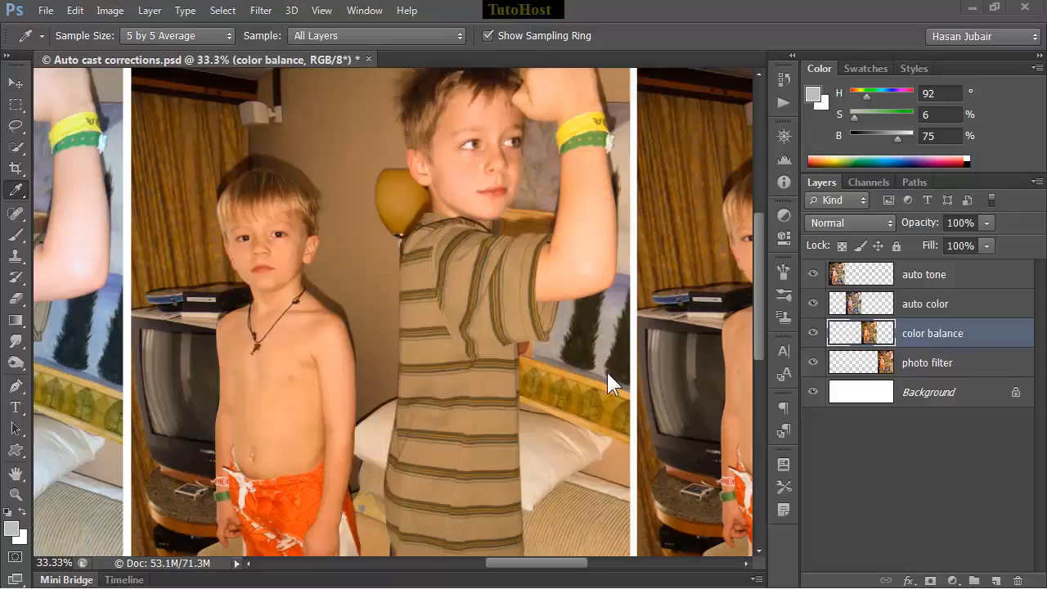
Add a Color Balance adjustment above the color balance layer and set its midtones Cyan–Red value to -50
{"action": "left_click", "coordinate": [781, 214]}
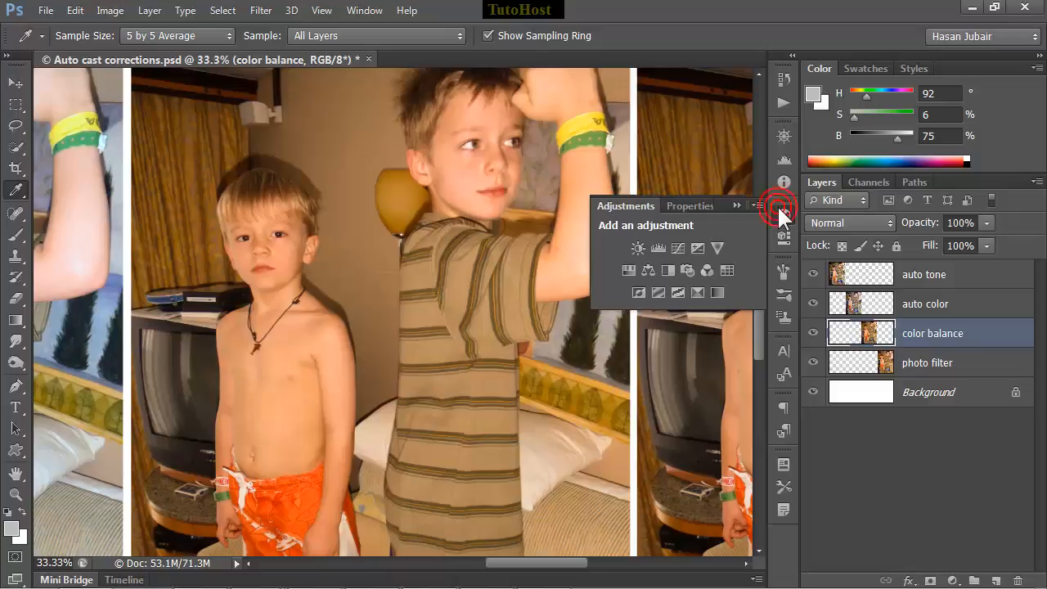
{"action": "left_click", "coordinate": [648, 269]}
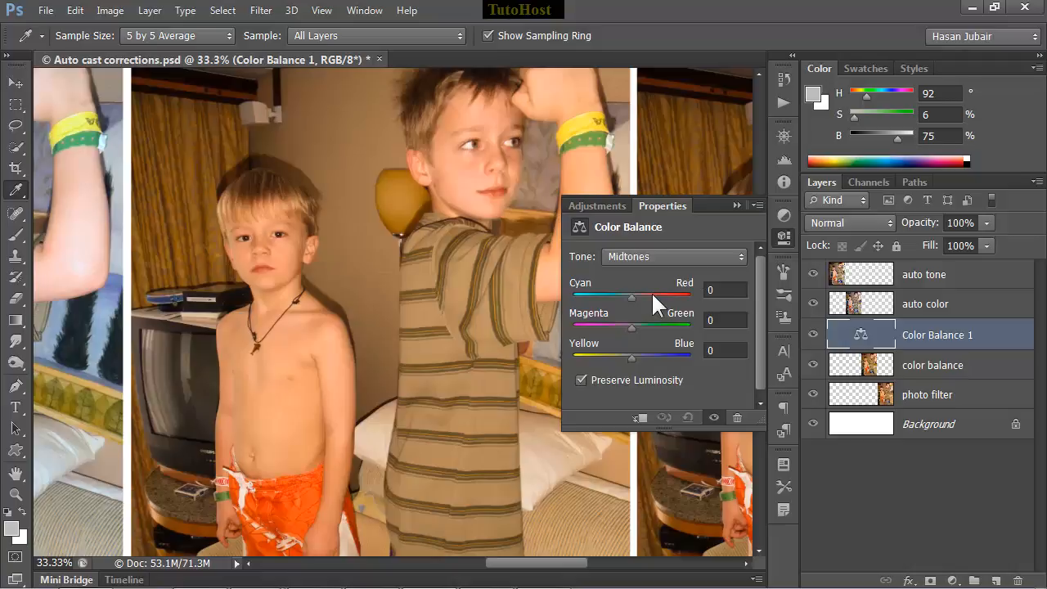
{"action": "left_click", "coordinate": [714, 289]}
{"action": "key", "text": "shift+Down"}
{"action": "key", "text": "shift+Down"}
{"action": "key", "text": "shift+Down"}
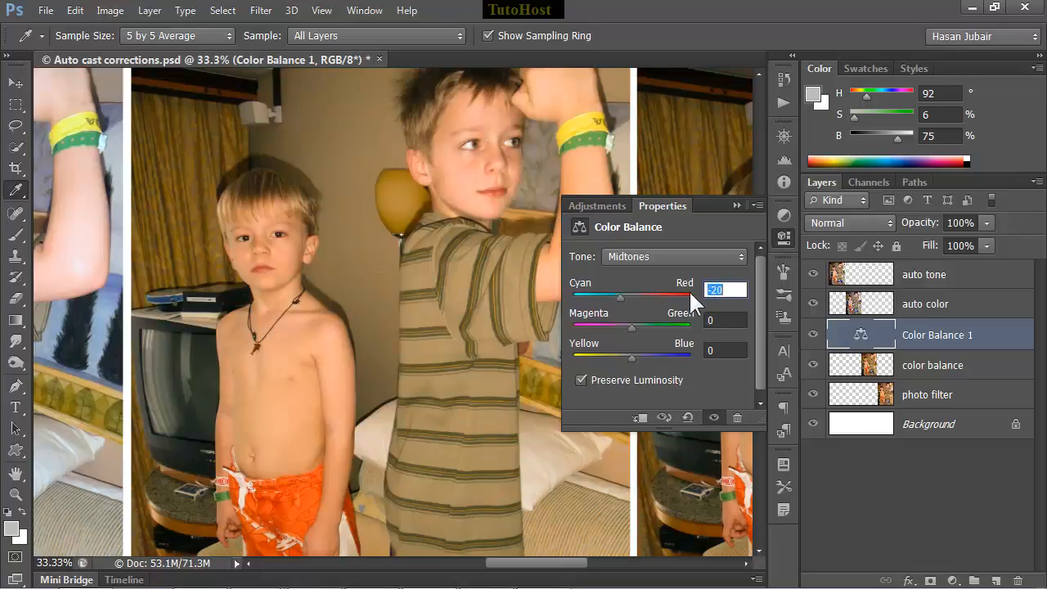
{"action": "key", "text": "shift+Down"}
{"action": "key", "text": "shift+Down"}
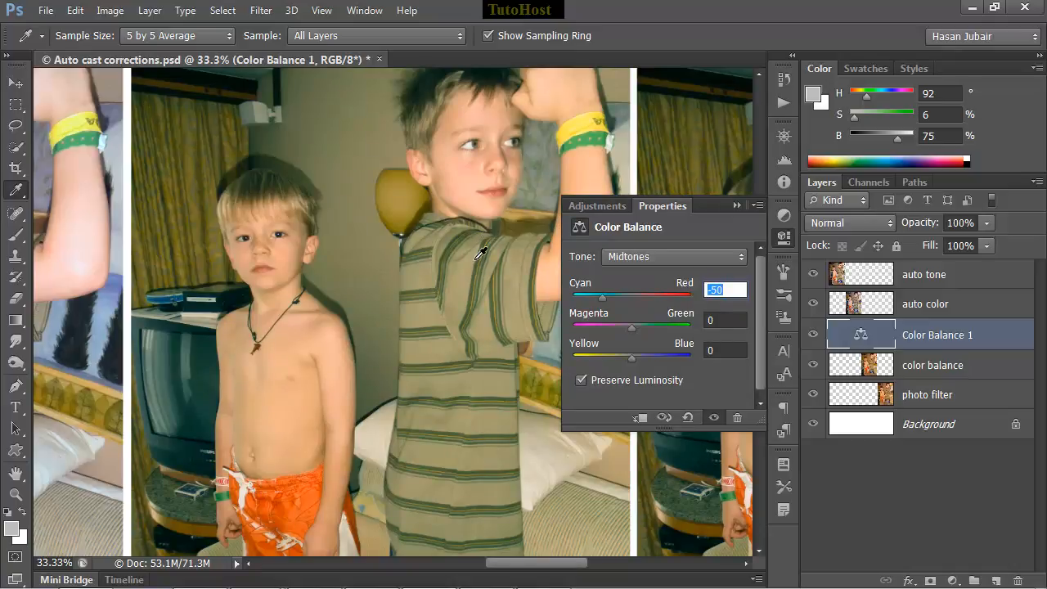
Set the midtones Magenta–Green value to -10 and the Yellow–Blue value to +30
{"action": "left_click", "coordinate": [720, 320]}
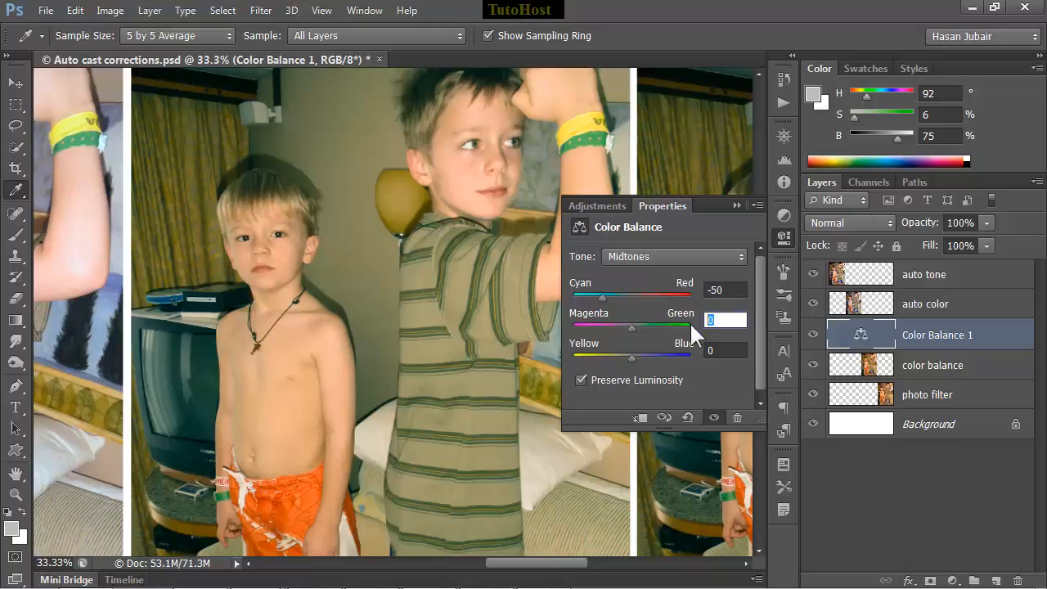
{"action": "key", "text": "shift+Down"}
{"action": "left_click", "coordinate": [711, 350]}
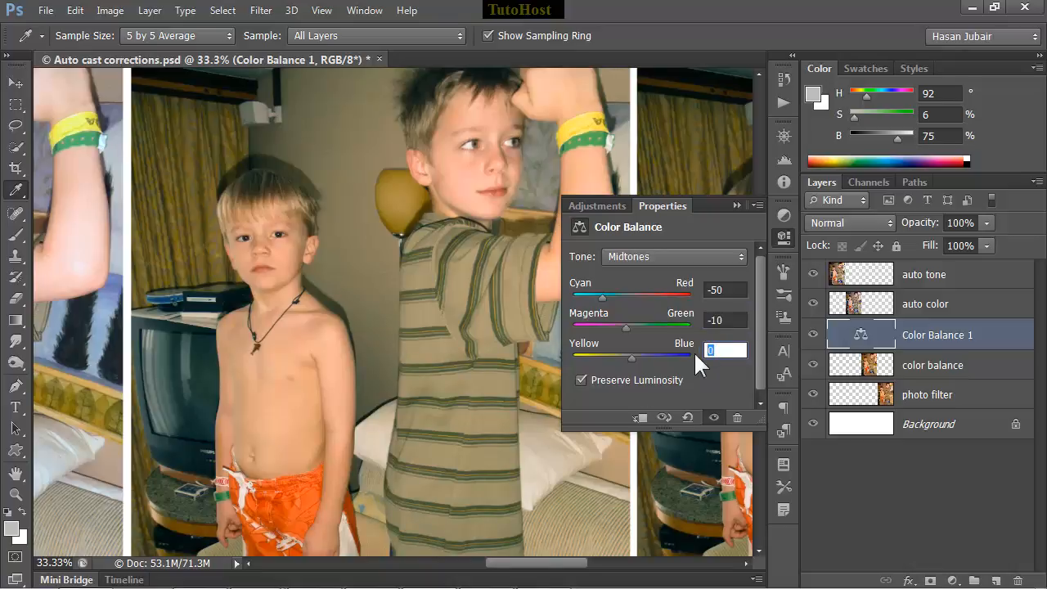
{"action": "key", "text": "shift+Up"}
{"action": "key", "text": "shift+Up"}
{"action": "key", "text": "shift+Up"}
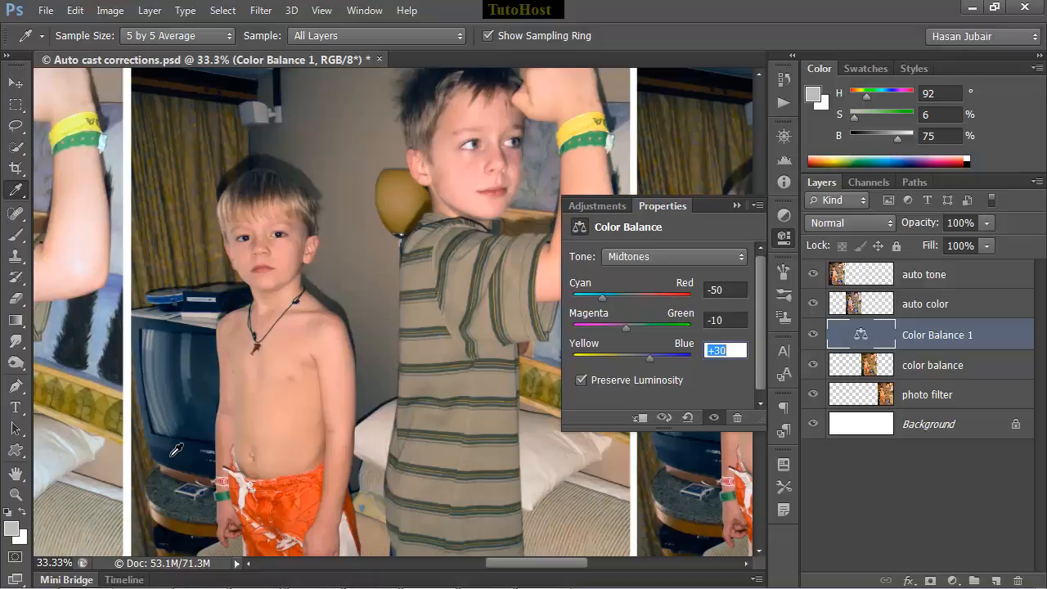
Set the Yellow–Blue value of the Color Balance adjustment's Shadows to -20
{"action": "left_click", "coordinate": [684, 258]}
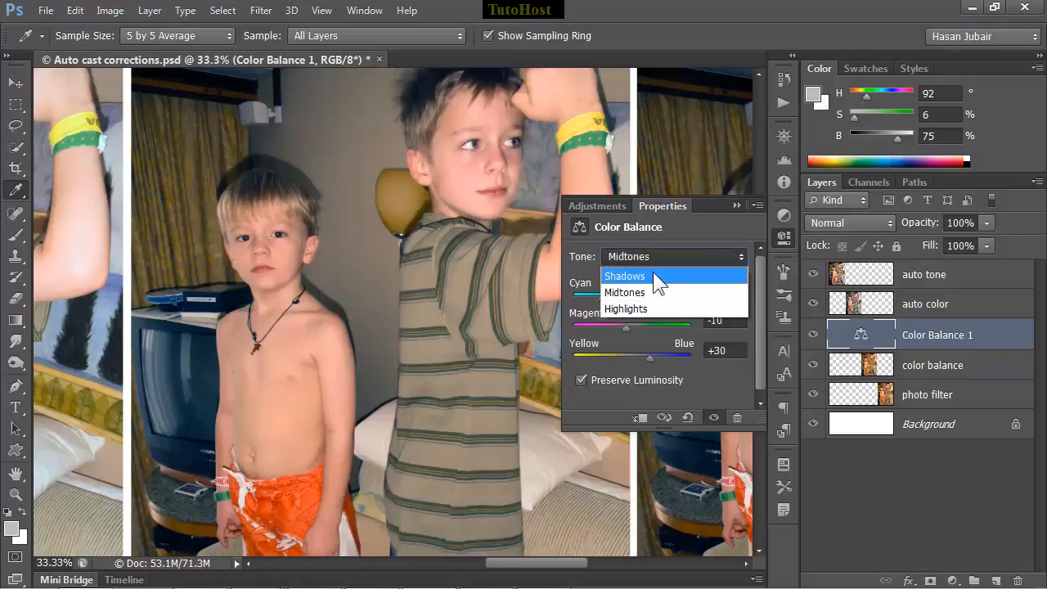
{"action": "left_click", "coordinate": [653, 274]}
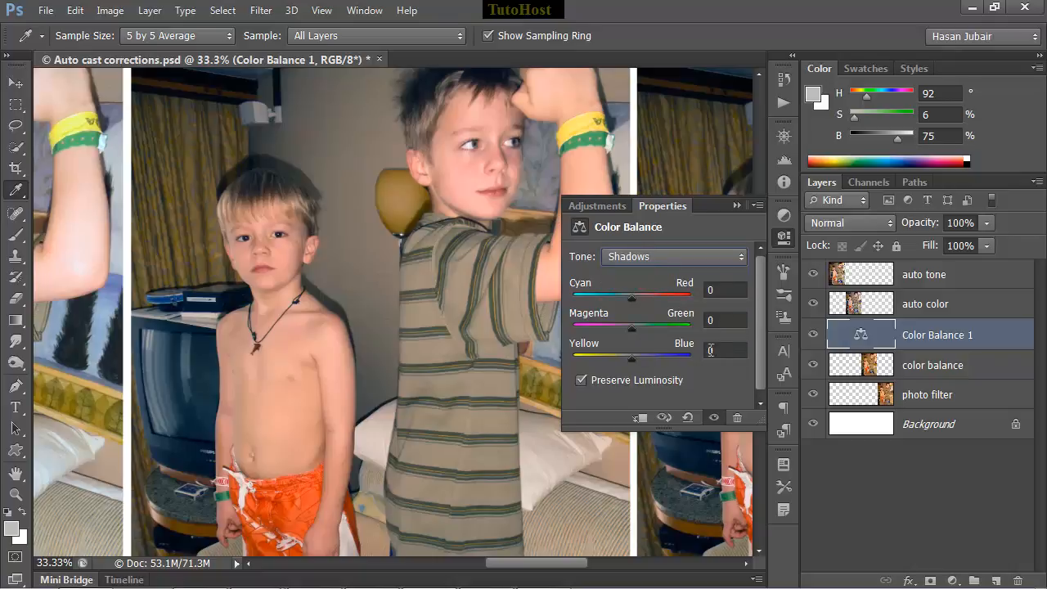
{"action": "left_click", "coordinate": [719, 349]}
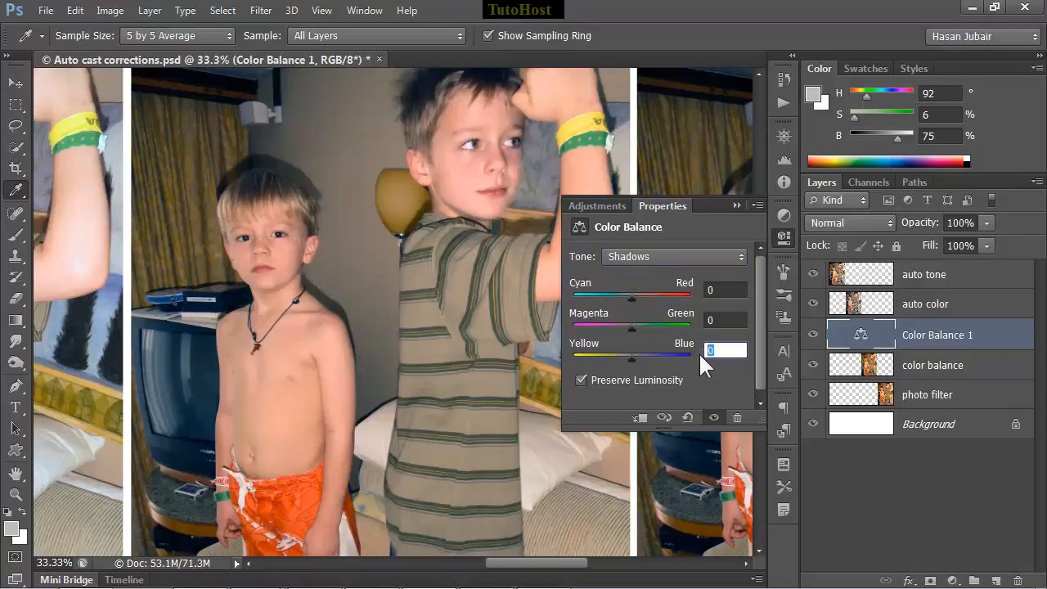
{"action": "key", "text": "shift+Down"}
{"action": "key", "text": "shift+Down"}
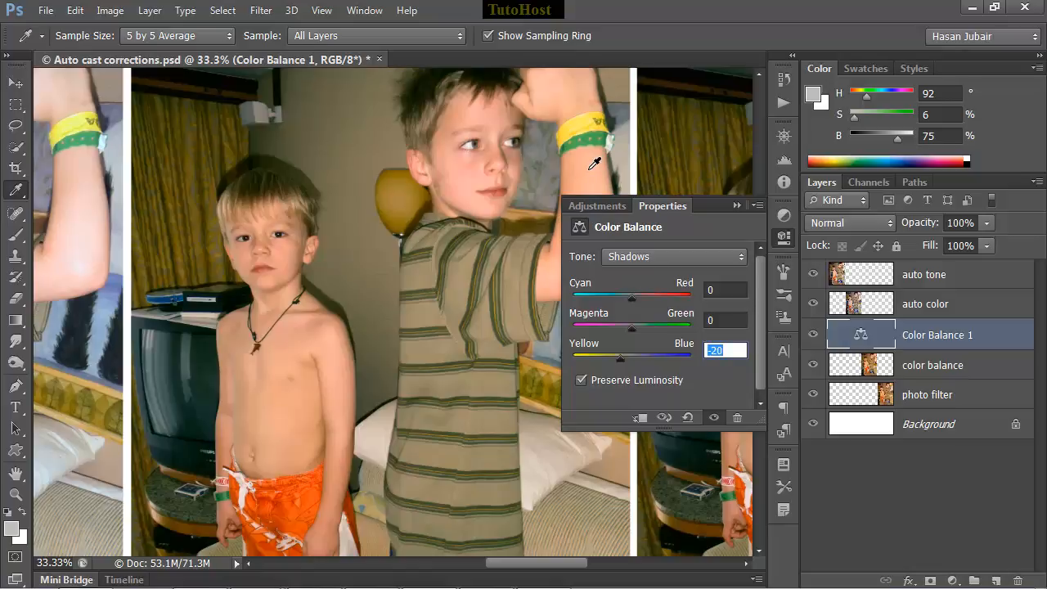
For the Color Balance adjustment's Highlights, set Cyan–Red to -20 and Yellow–Blue to +20
{"action": "left_click", "coordinate": [639, 250]}
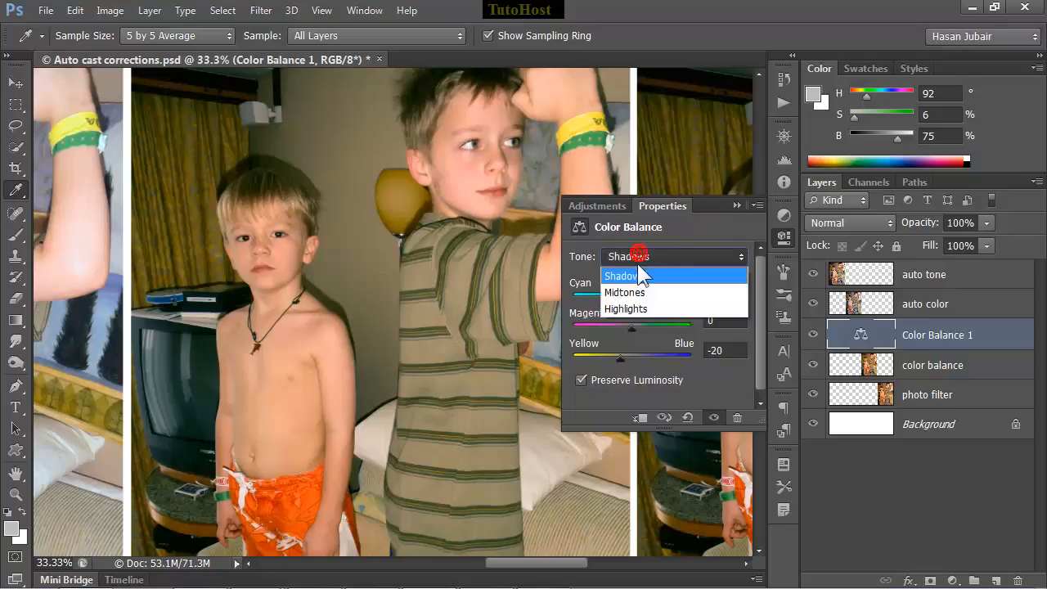
{"action": "left_click", "coordinate": [629, 307]}
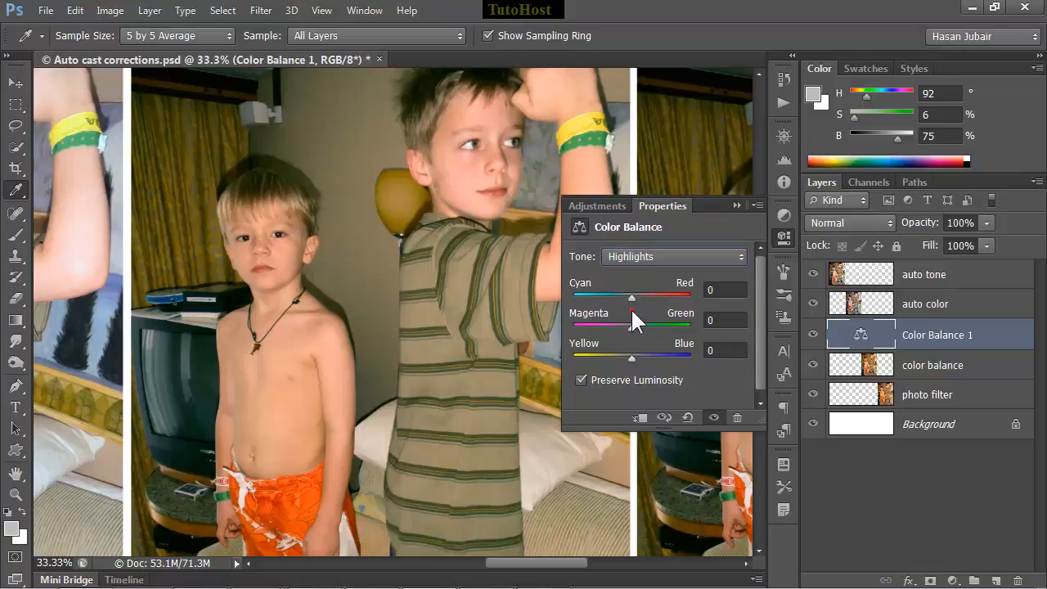
{"action": "left_click", "coordinate": [719, 291]}
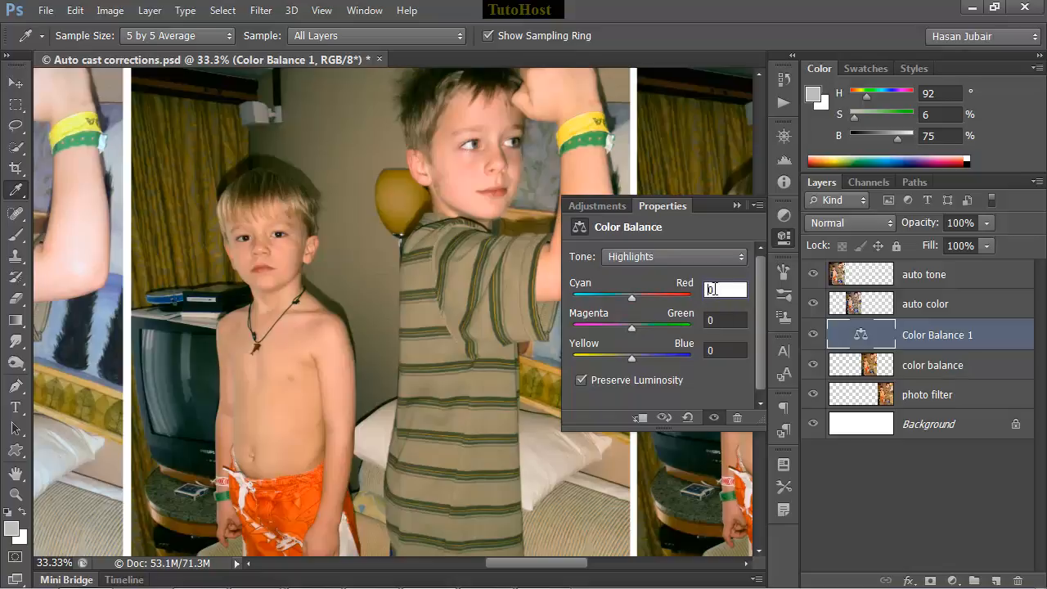
{"action": "left_click", "coordinate": [713, 289]}
{"action": "key", "text": "shift+Down"}
{"action": "key", "text": "shift+Down"}
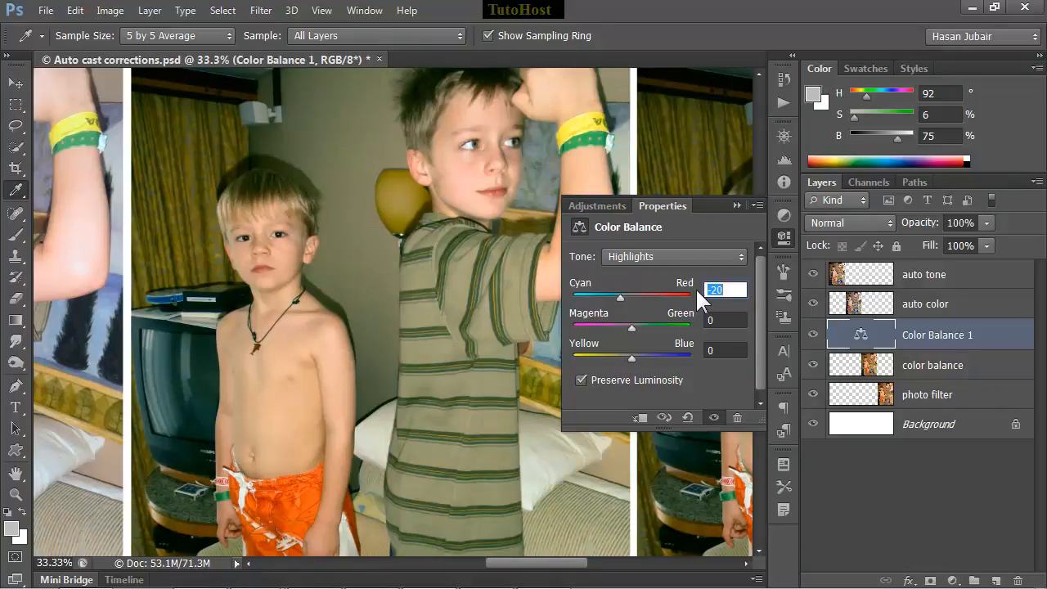
{"action": "left_click", "coordinate": [727, 350]}
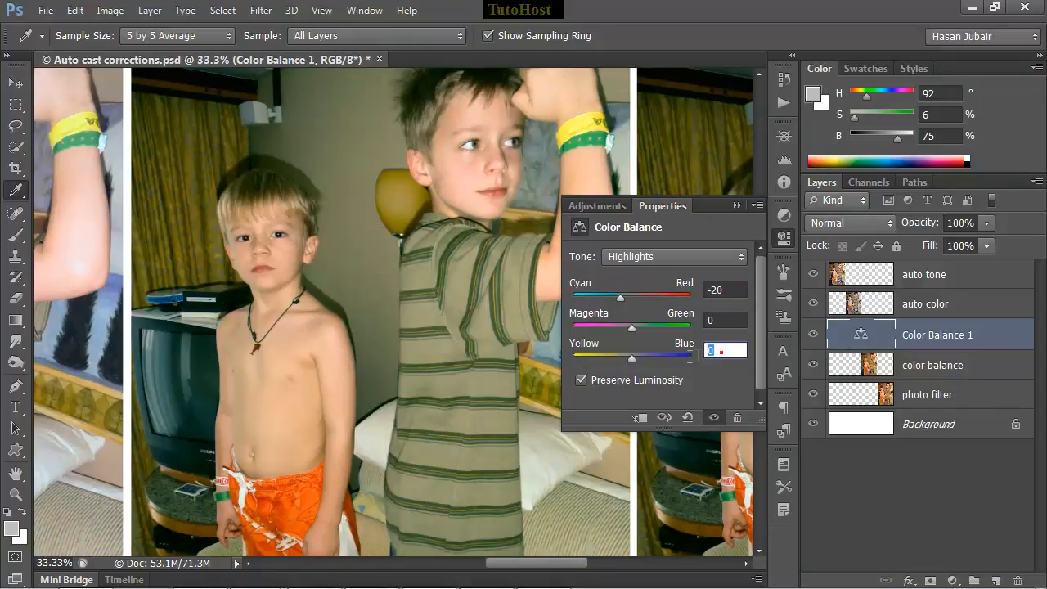
{"action": "key", "text": "shift+Up"}
{"action": "key", "text": "shift+Up"}
Return to the Midtones of the Color Balance adjustment and set Cyan–Red to -40
{"action": "left_click", "coordinate": [683, 257]}
{"action": "left_click", "coordinate": [647, 284]}
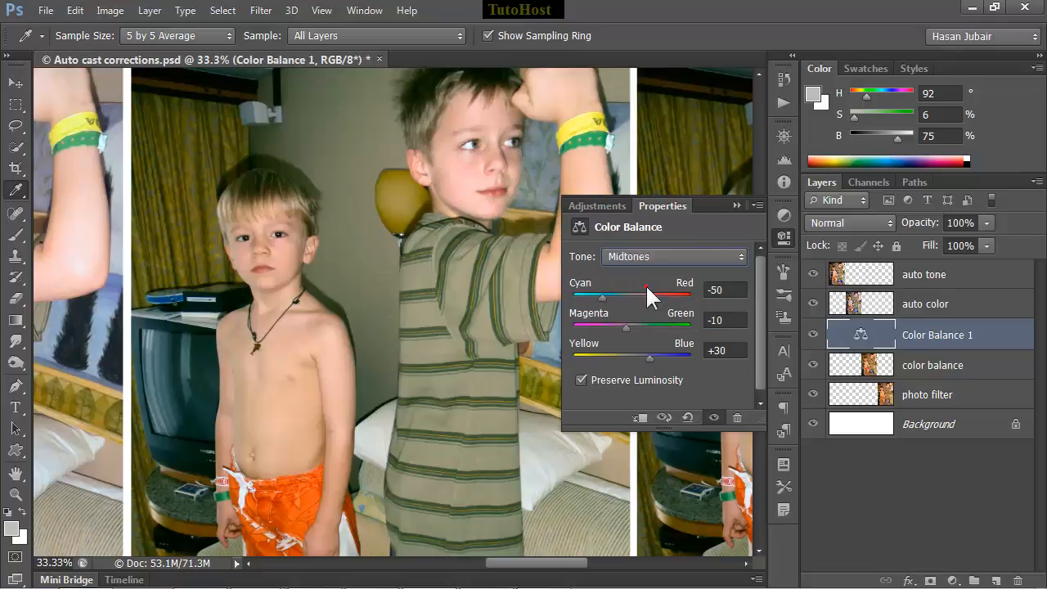
{"action": "left_click", "coordinate": [735, 293]}
{"action": "key", "text": "Up"}
{"action": "key", "text": "Up"}
{"action": "key", "text": "Up"}
{"action": "key", "text": "Up"}
{"action": "key", "text": "Up"}
{"action": "key", "text": "Up"}
{"action": "key", "text": "Up"}
{"action": "key", "text": "Up"}
{"action": "key", "text": "Up"}
{"action": "key", "text": "Up"}
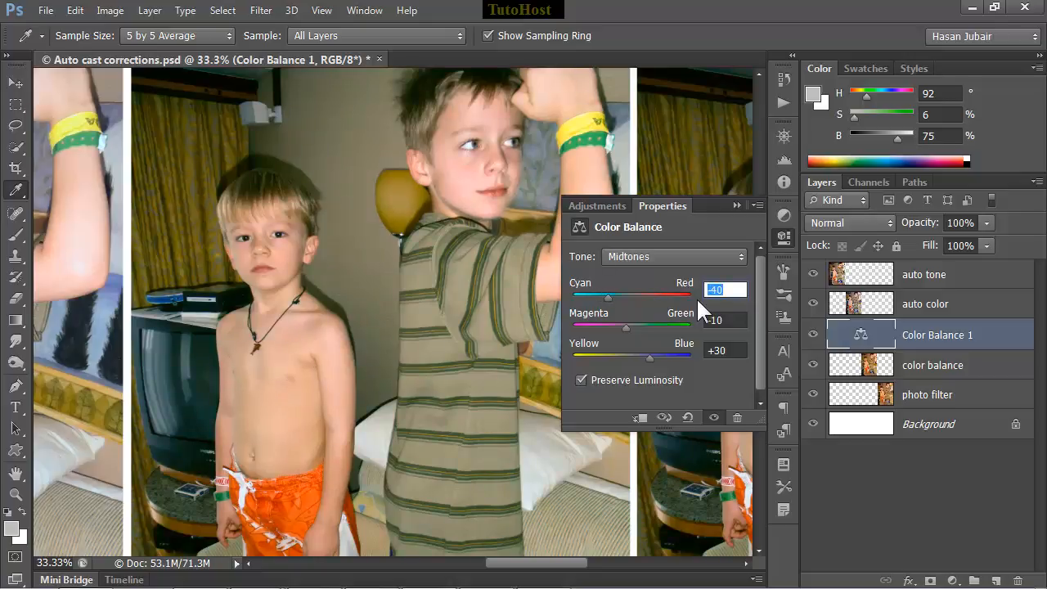
Hide and reshow the Color Balance adjustment layer to compare the photo with and without the correction
{"action": "left_click", "coordinate": [737, 205]}
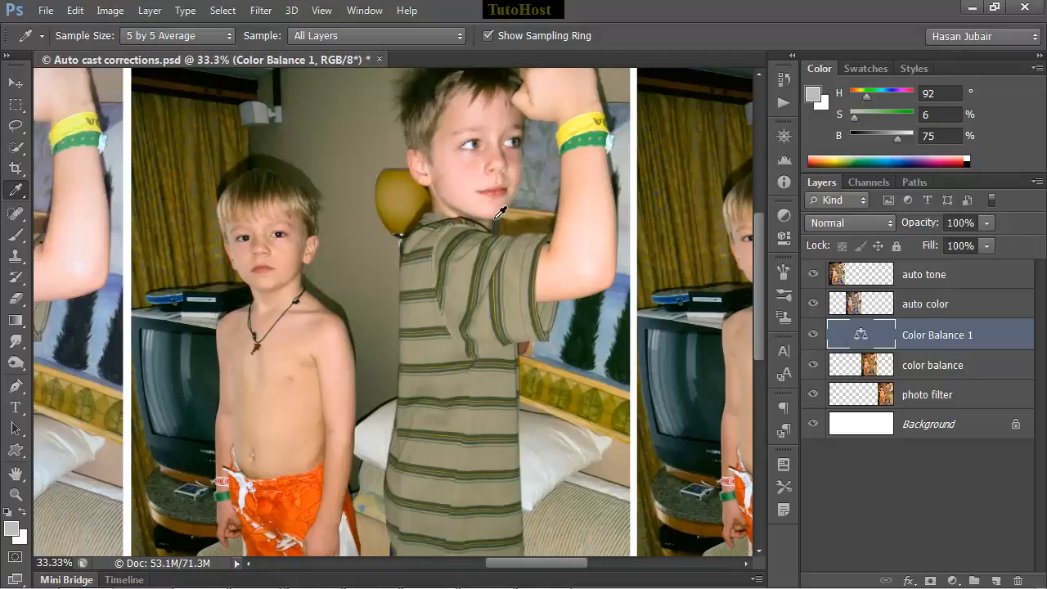
{"action": "left_click", "coordinate": [813, 335]}
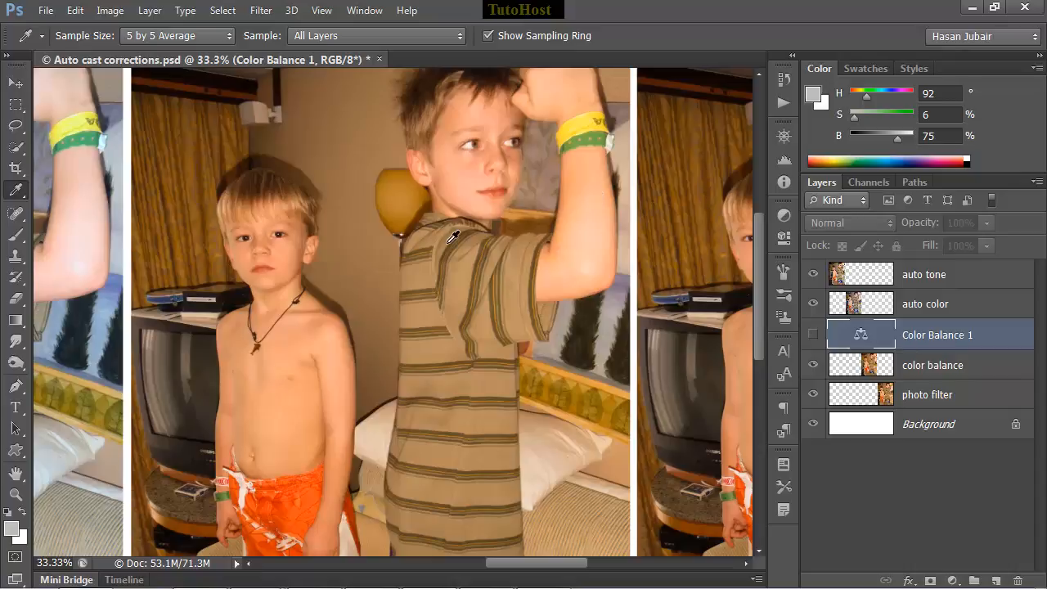
{"action": "left_click", "coordinate": [814, 335]}
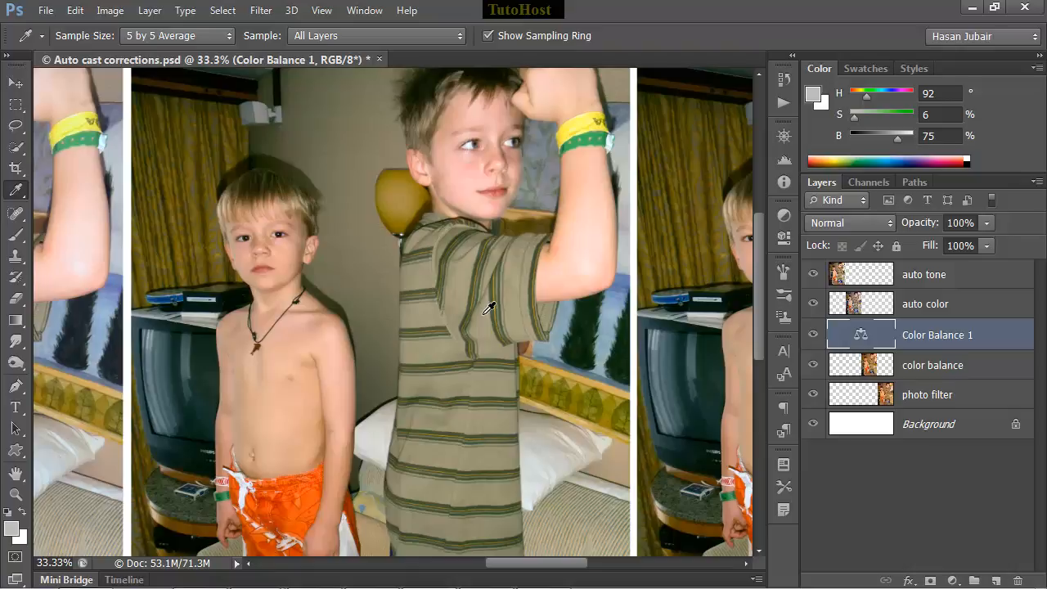
Clip the Color Balance adjustment to the color balance layer and set its blend mode to Color
{"action": "left_click_drag", "start_coordinate": [639, 316], "coordinate": [433, 275]}
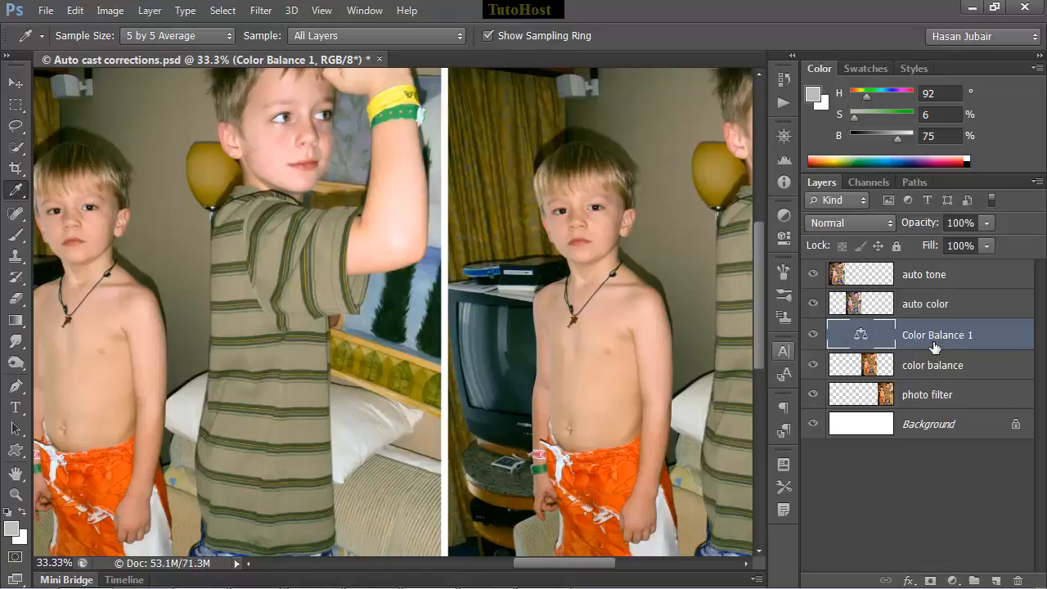
{"action": "left_click_drag", "start_coordinate": [935, 347], "coordinate": [958, 347]}
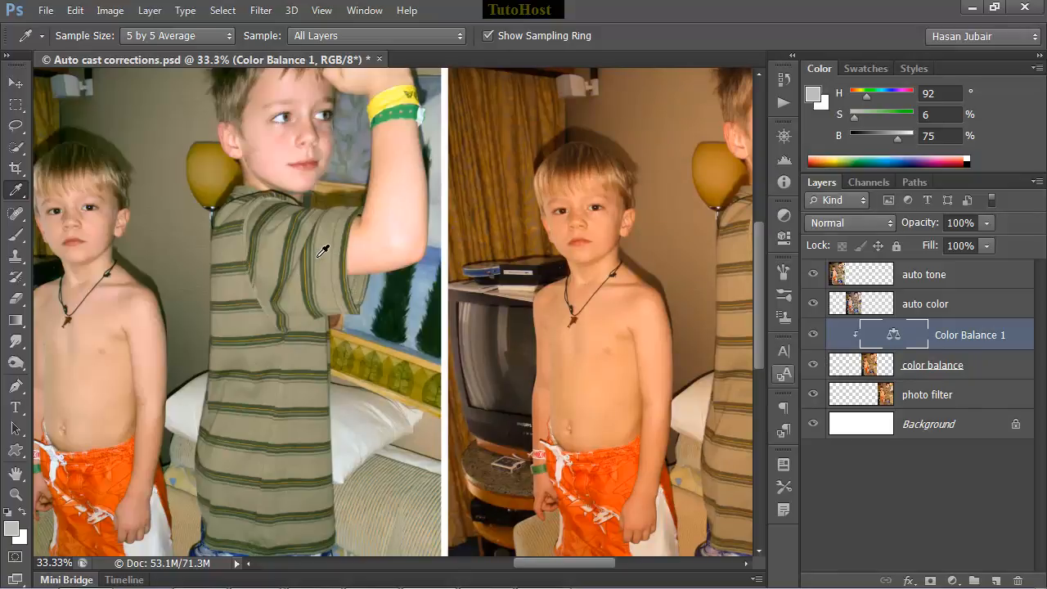
{"action": "left_click_drag", "start_coordinate": [321, 254], "coordinate": [440, 291]}
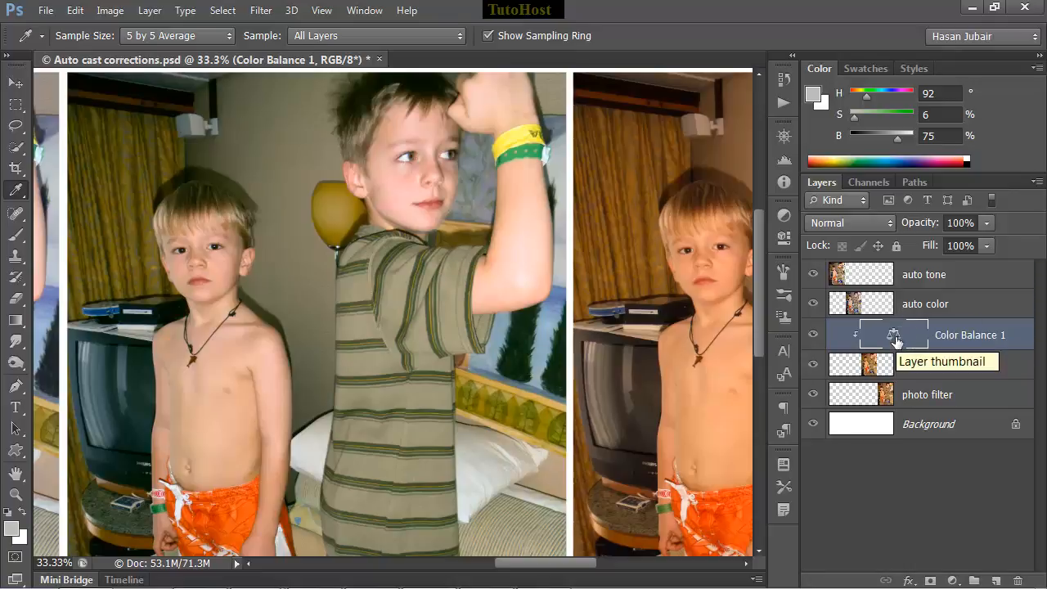
{"action": "left_click", "coordinate": [863, 221]}
{"action": "left_click", "coordinate": [830, 498]}
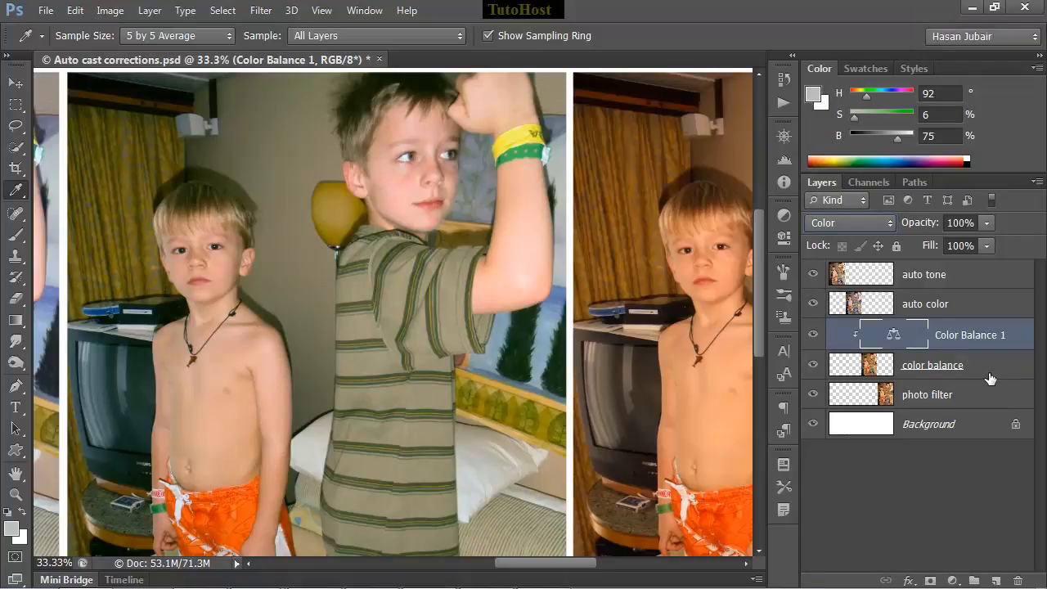
Add a Photo Filter adjustment layer directly above the photo filter layer
{"action": "left_click", "coordinate": [937, 400]}
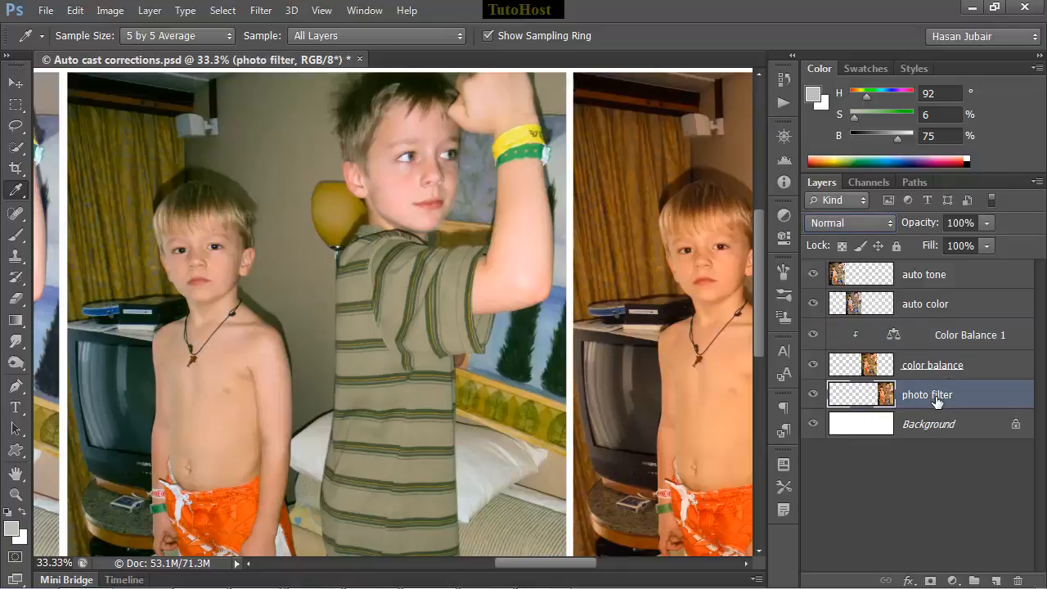
{"action": "left_click", "coordinate": [784, 212]}
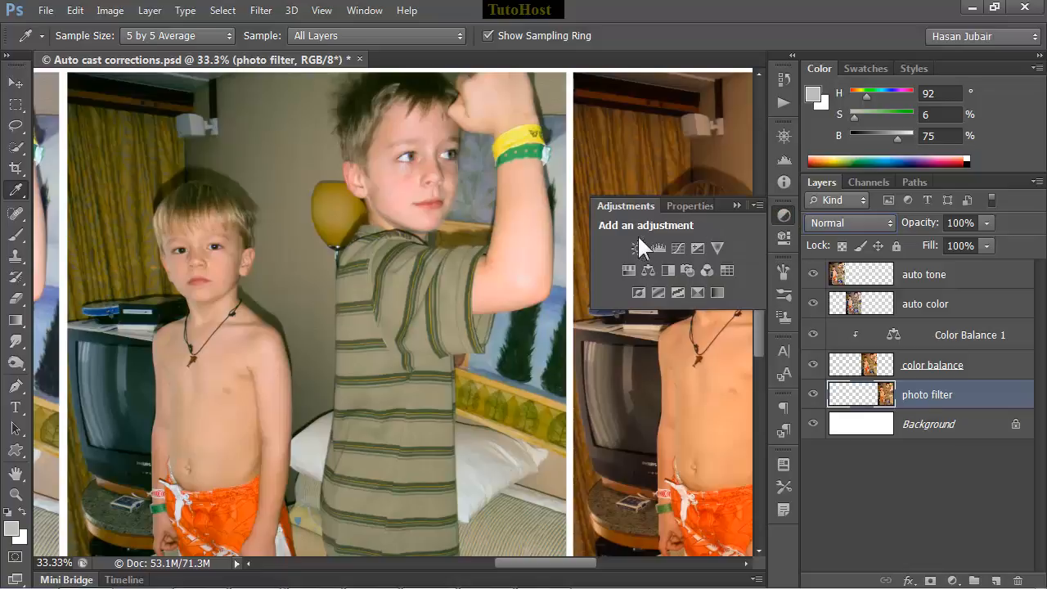
{"action": "left_click", "coordinate": [778, 210]}
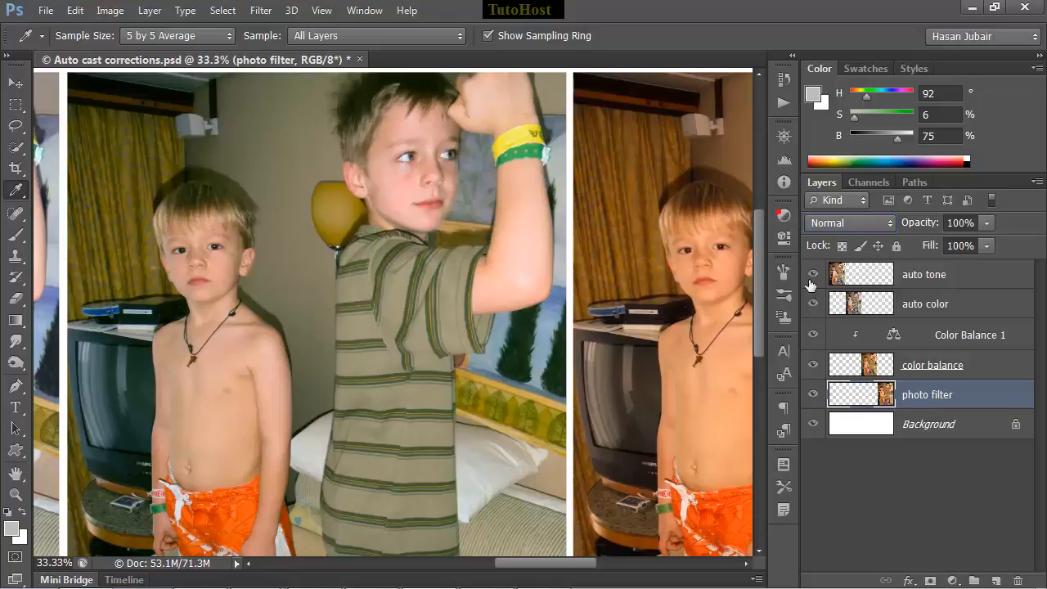
{"action": "left_click", "coordinate": [952, 581]}
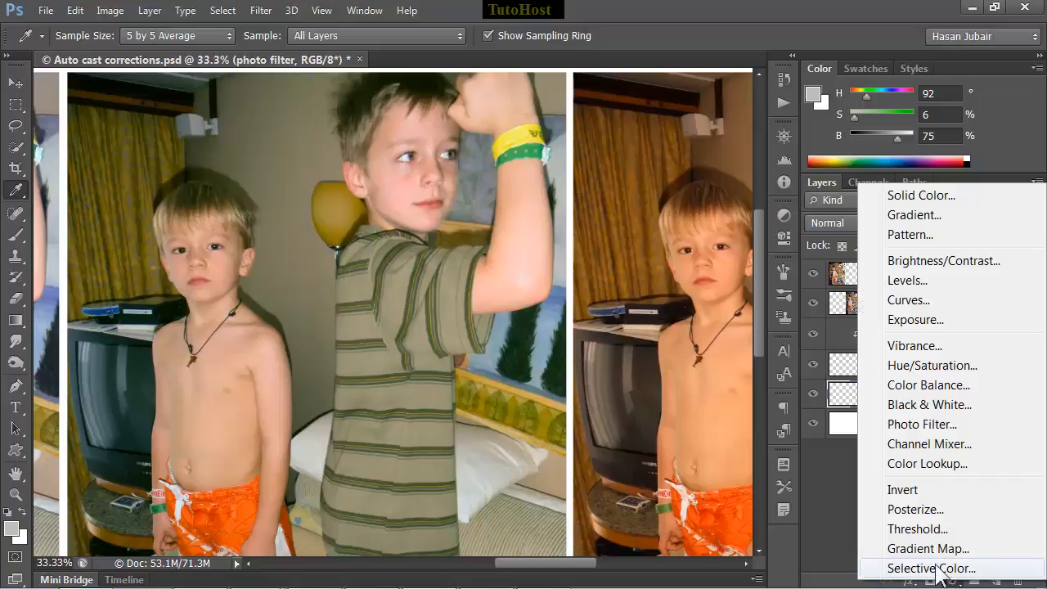
{"action": "left_click", "coordinate": [936, 425]}
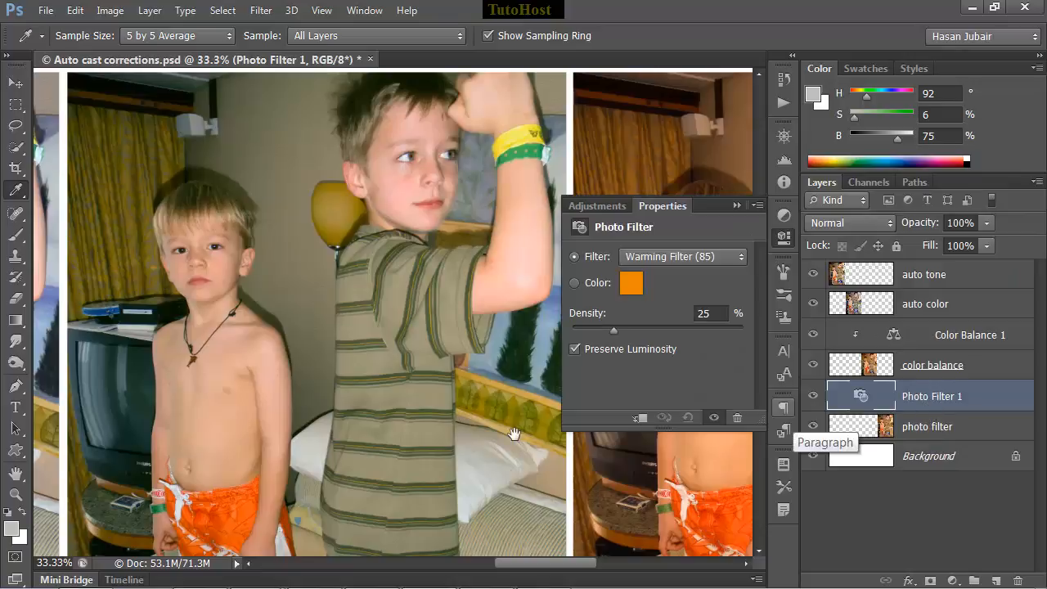
Sample the color cast from the white pillow in the rightmost photo as the foreground color
{"action": "left_click_drag", "start_coordinate": [483, 427], "coordinate": [131, 394]}
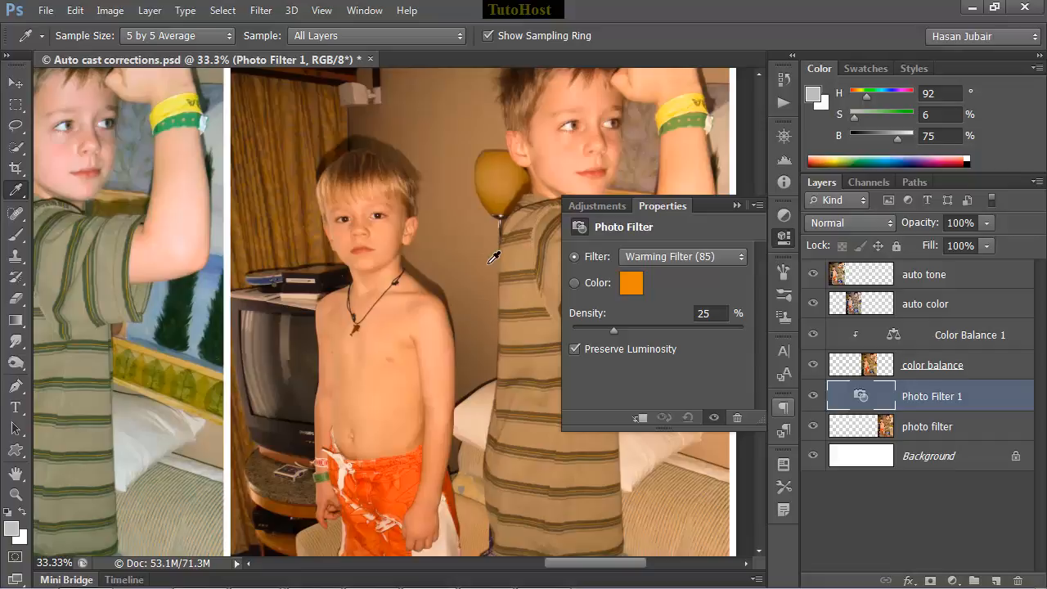
{"action": "left_click", "coordinate": [573, 282]}
{"action": "left_click", "coordinate": [736, 207]}
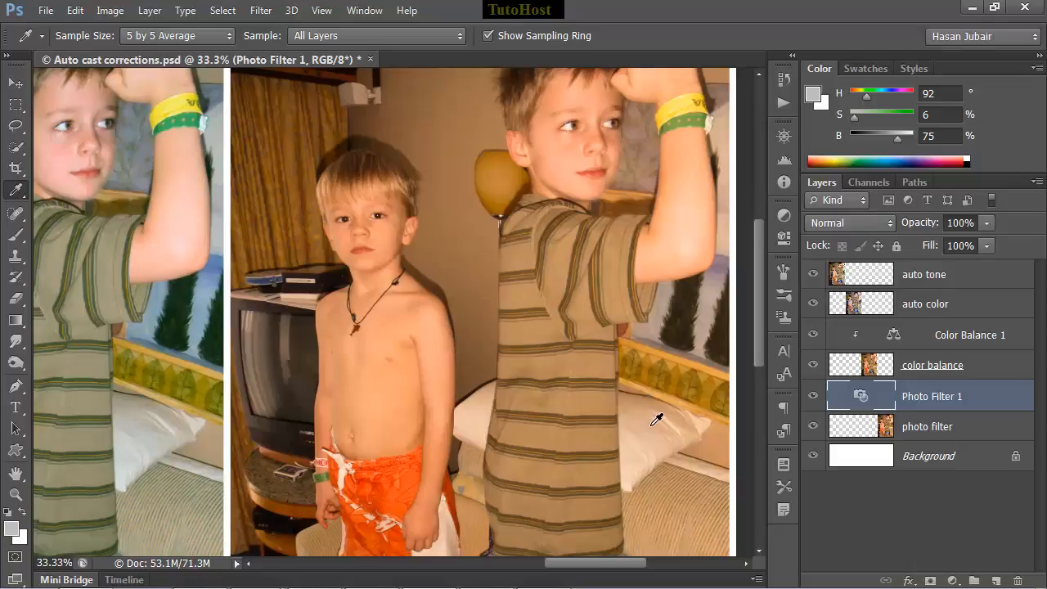
{"action": "left_click_drag", "start_coordinate": [656, 419], "coordinate": [655, 432]}
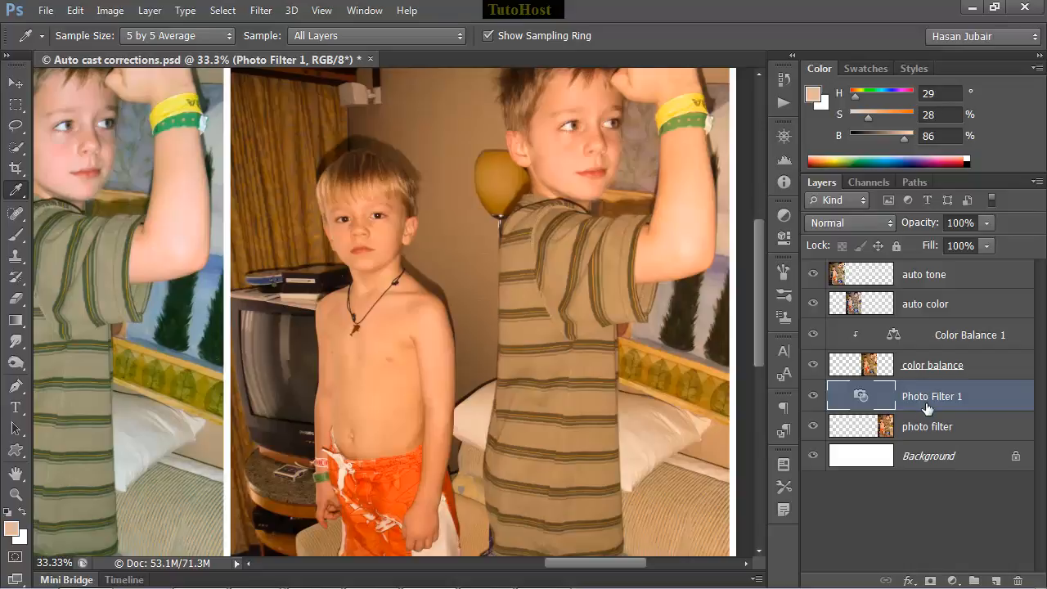
Give the Photo Filter adjustment a custom filter color with hue 212°, saturation 28% and brightness 100%
{"action": "double_click", "coordinate": [866, 398]}
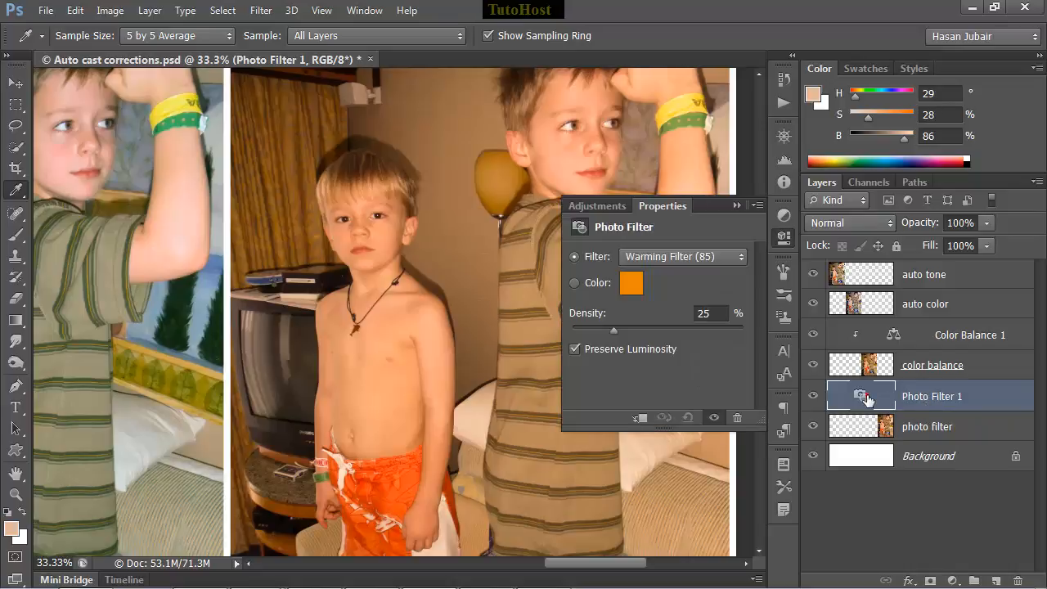
{"action": "left_click", "coordinate": [575, 282]}
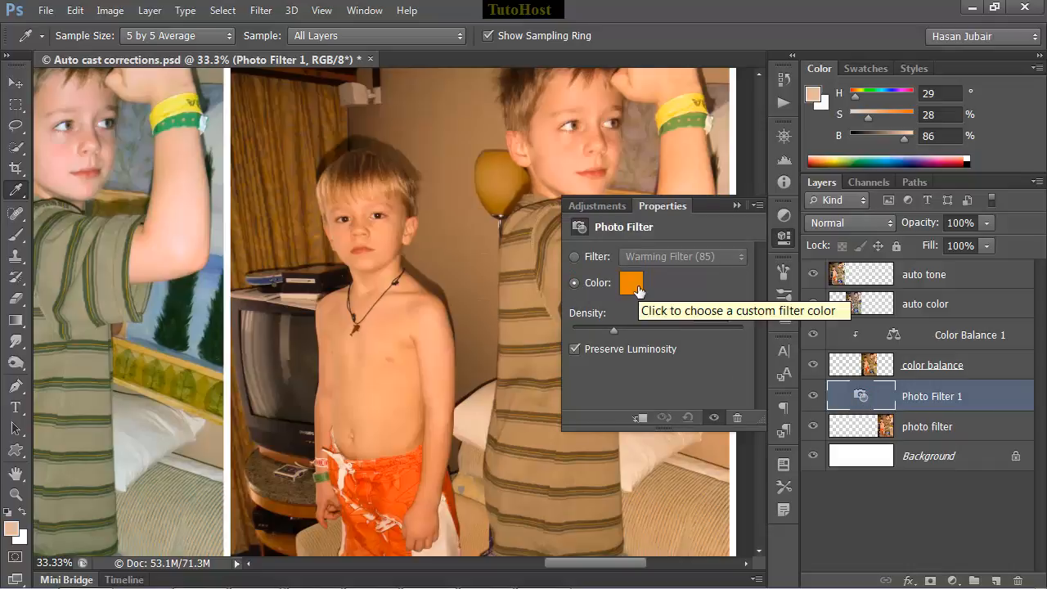
{"action": "left_click", "coordinate": [632, 284]}
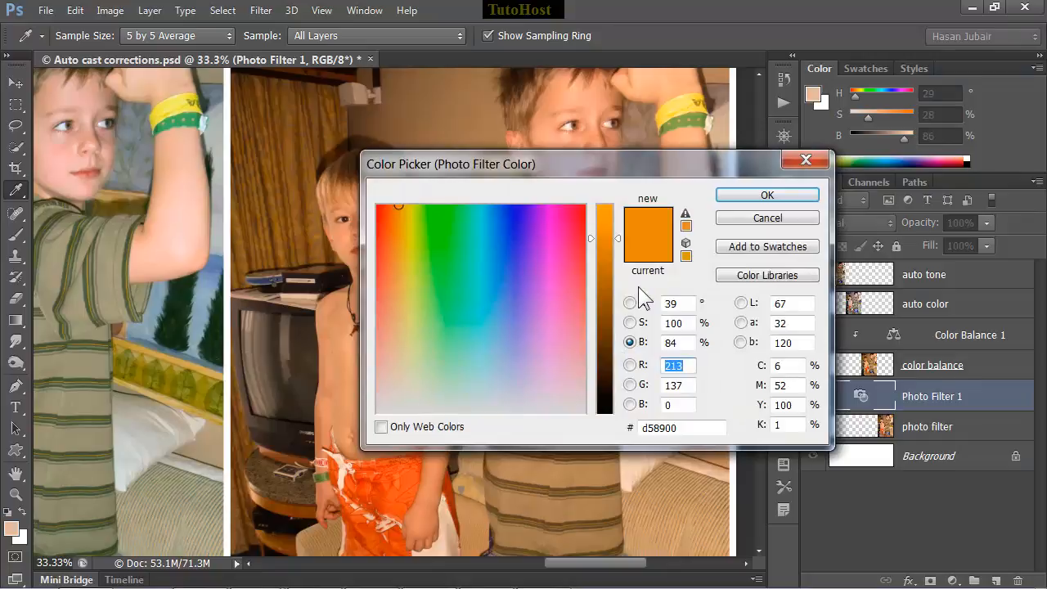
{"action": "double_click", "coordinate": [681, 342]}
{"action": "type", "text": "100"}
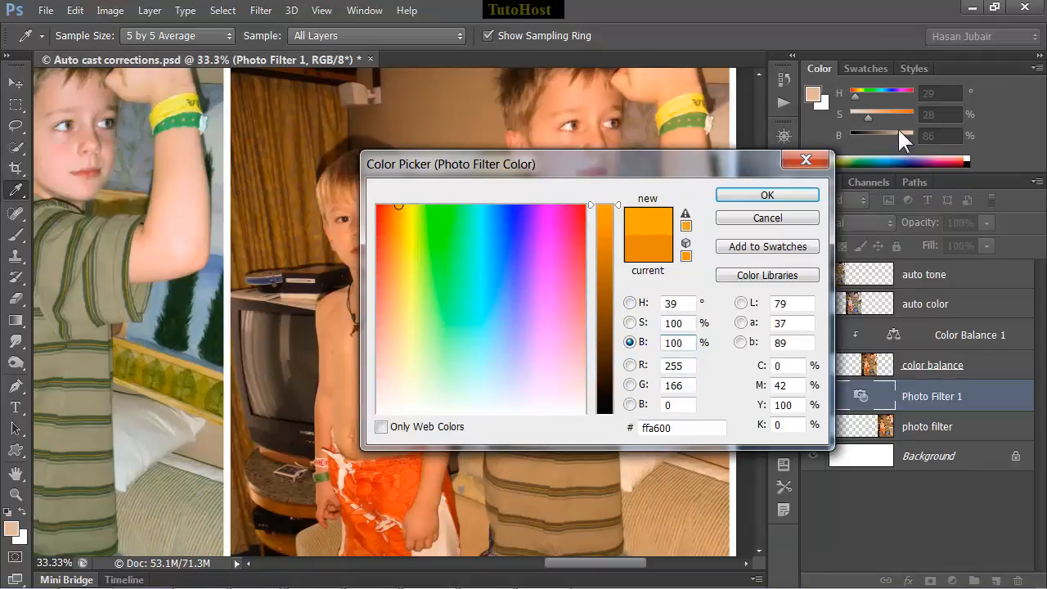
{"action": "double_click", "coordinate": [685, 321]}
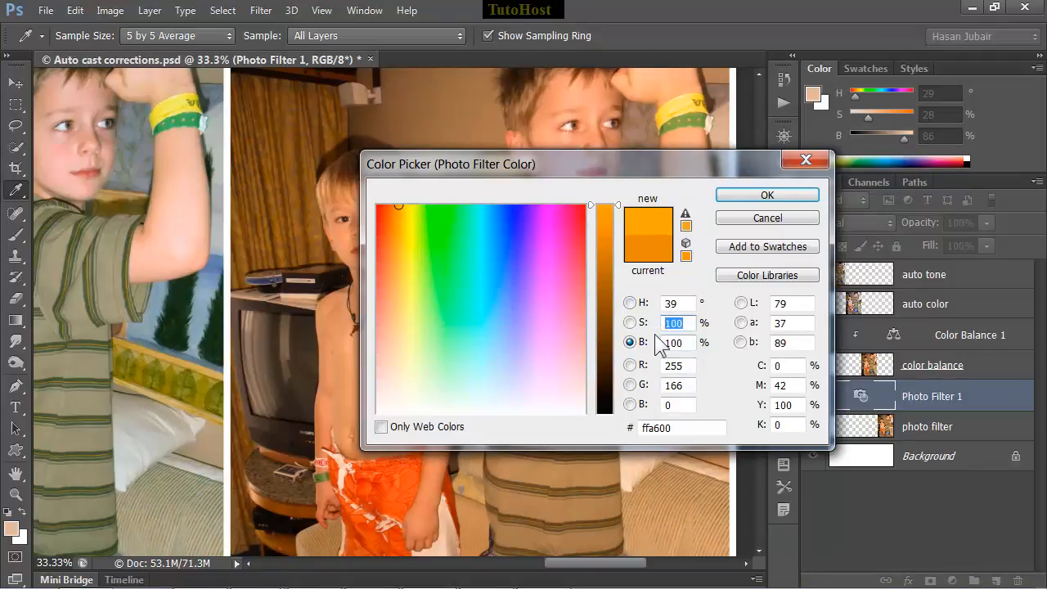
{"action": "type", "text": "28"}
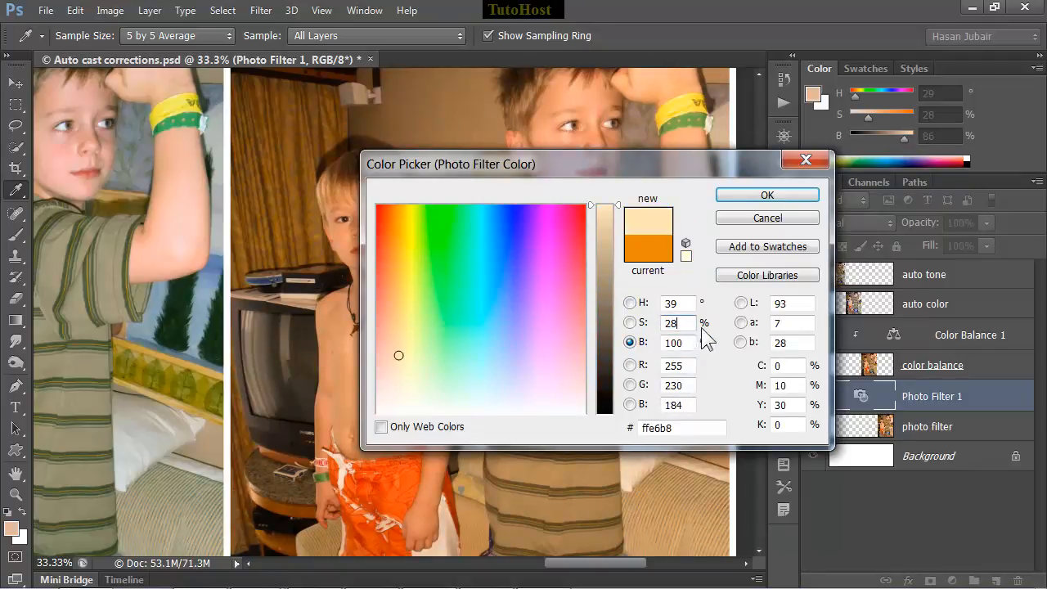
{"action": "double_click", "coordinate": [664, 305]}
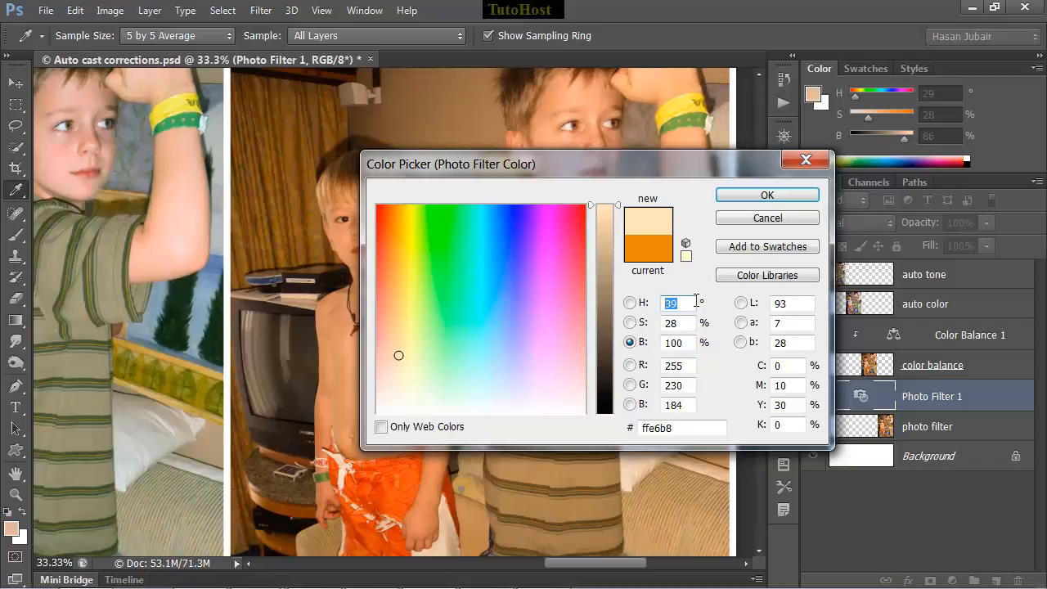
{"action": "type", "text": "212"}
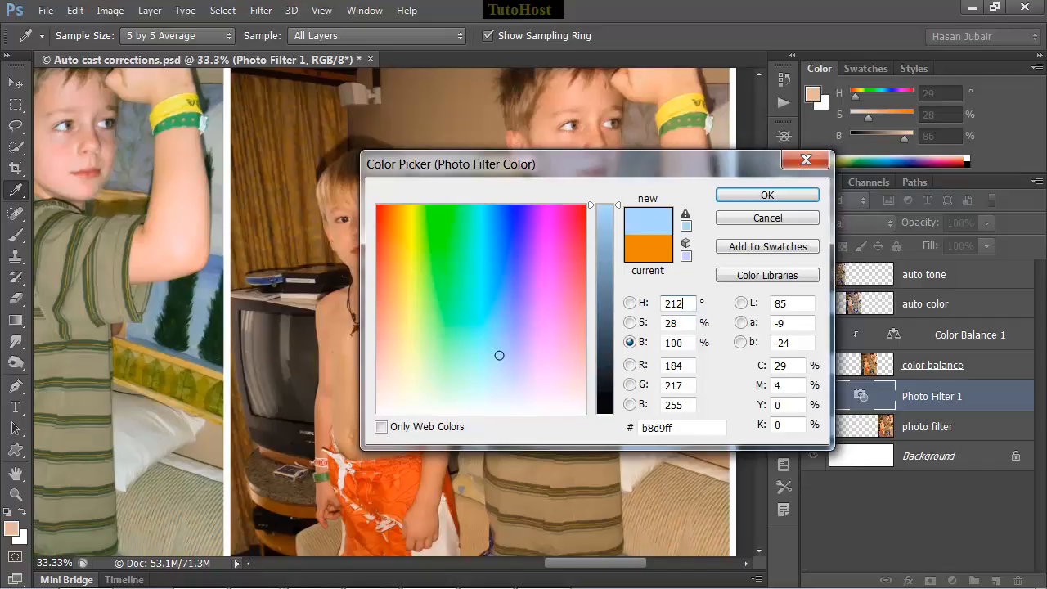
{"action": "left_click", "coordinate": [789, 198]}
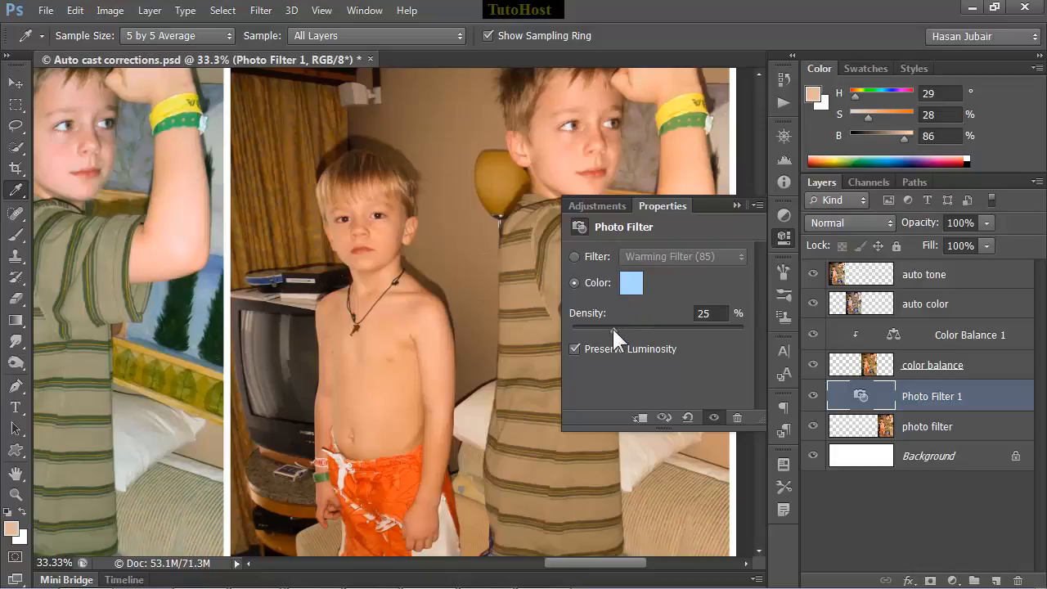
Raise the Photo Filter's density strongly to neutralize the orange cast, and collapse the adjustment's settings
{"action": "left_click_drag", "start_coordinate": [613, 328], "coordinate": [723, 332]}
{"action": "left_click", "coordinate": [736, 206]}
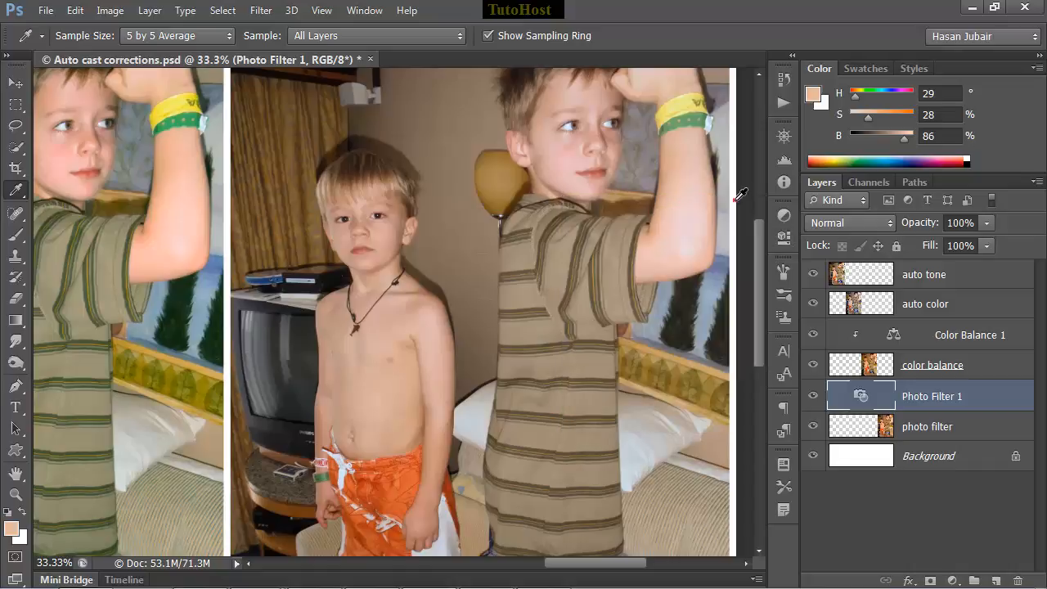